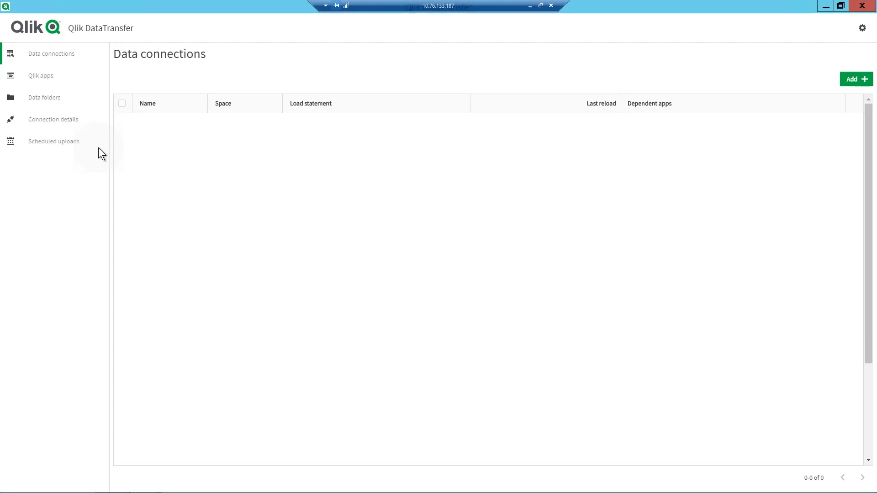
- Browse the Qlik apps and Data folders pages, ending on the empty Connection details page
click(52, 81)
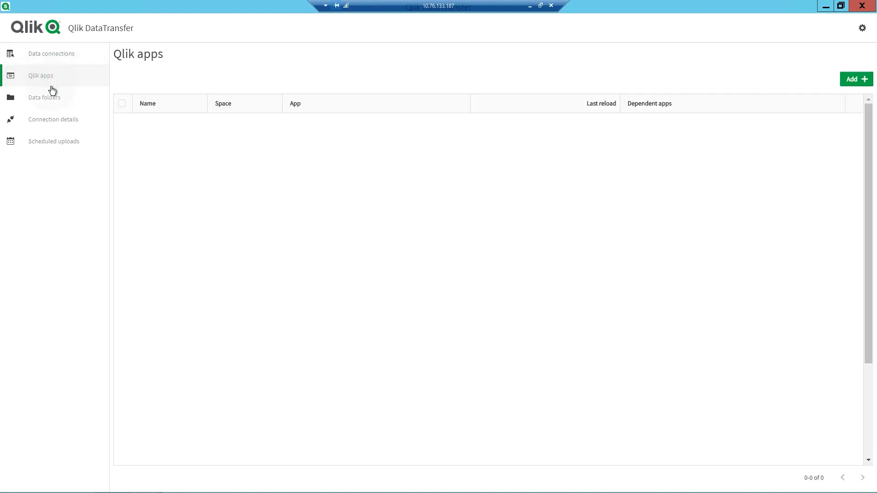
click(53, 101)
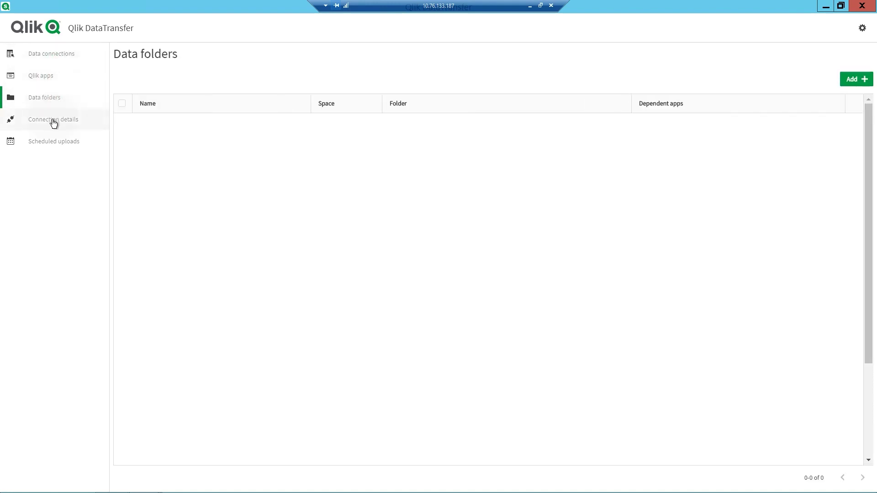
click(53, 124)
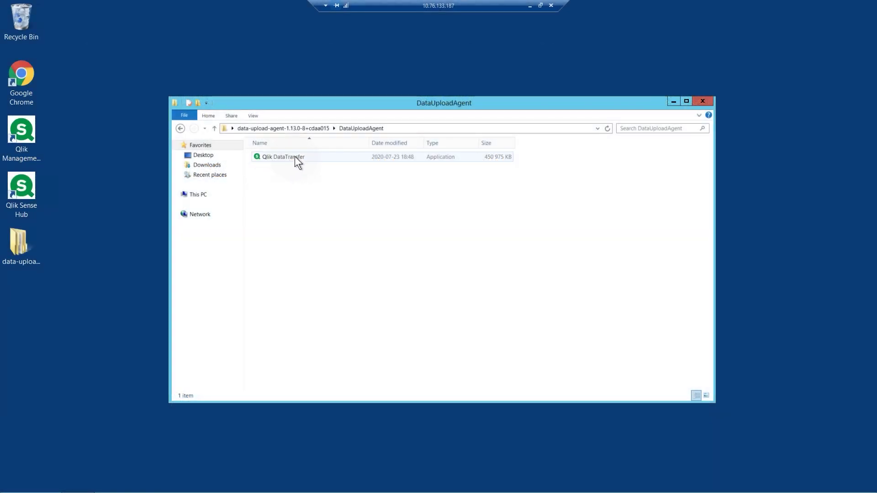
- Install Qlik DataTransfer to the default C:\Program Files\Qlik\DataTransfer folder, accepting the licence
double_click(287, 156)
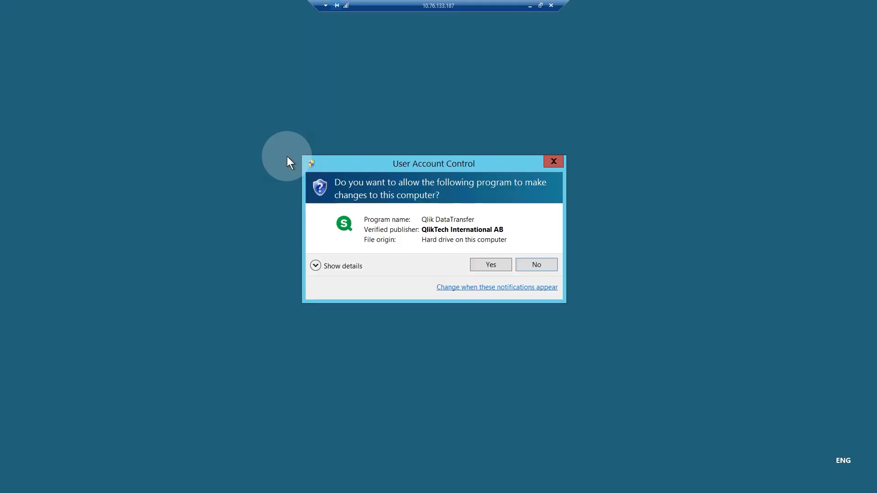
click(493, 265)
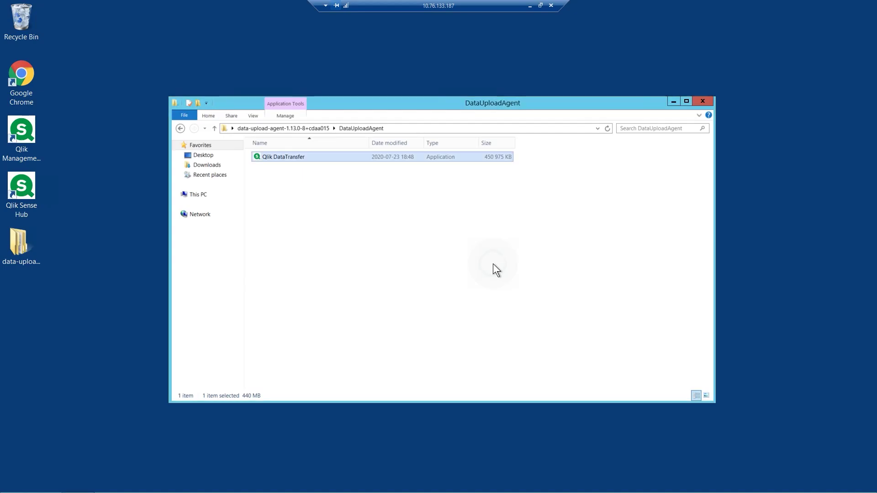
click(675, 100)
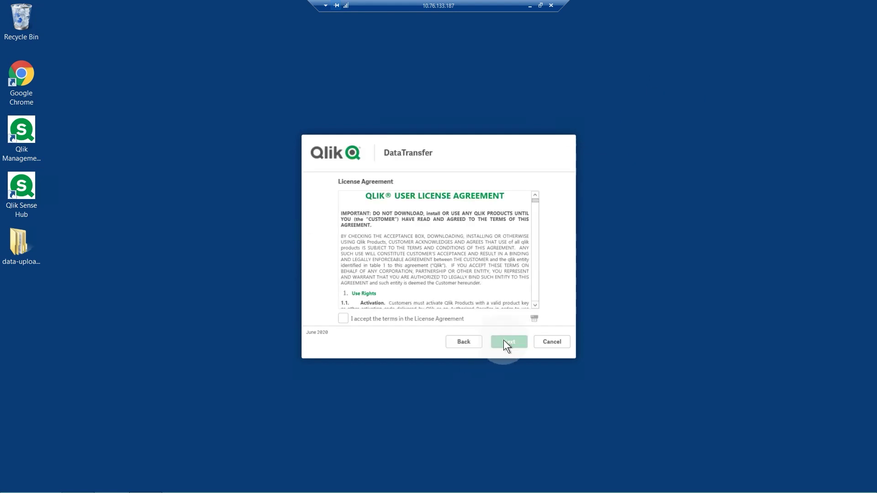
click(342, 317)
click(495, 344)
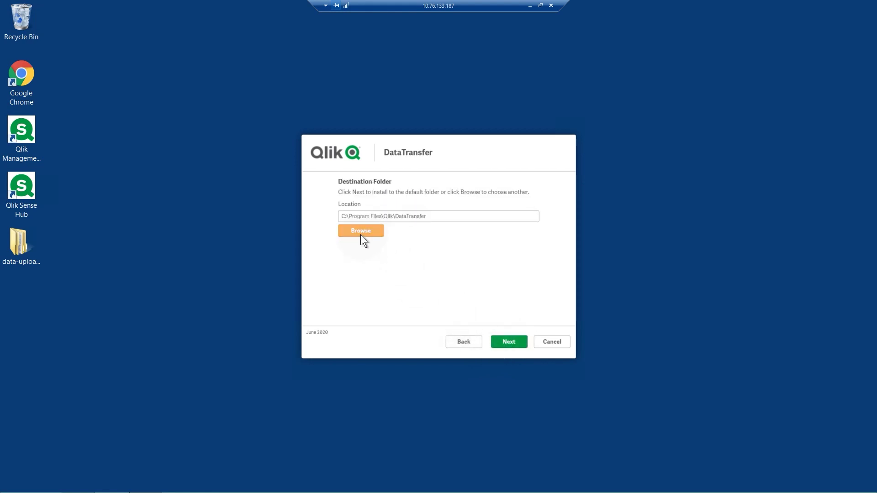
click(505, 338)
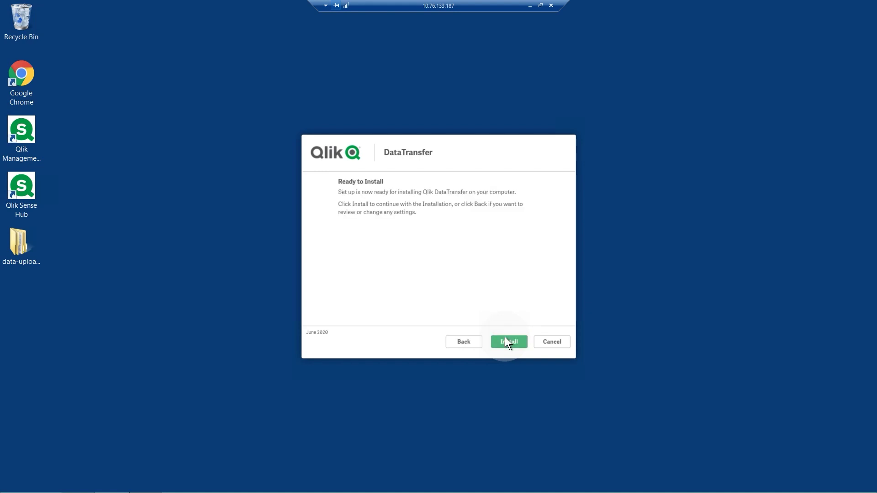
click(509, 344)
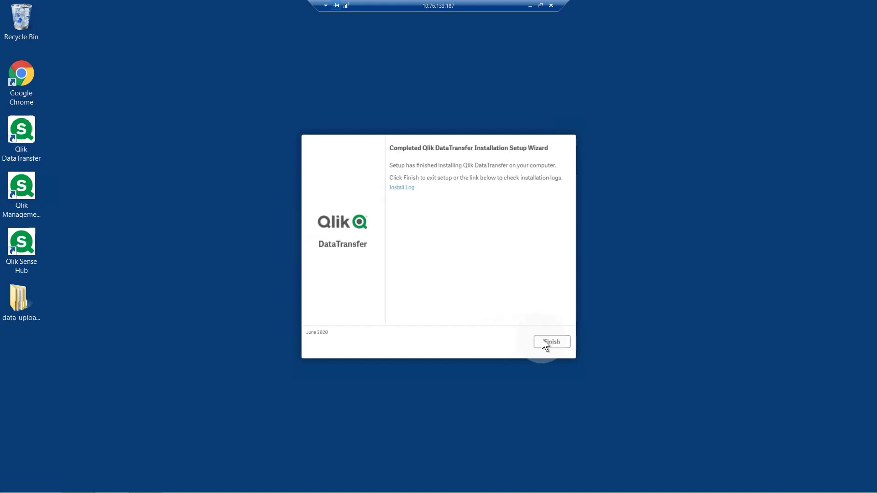
click(550, 347)
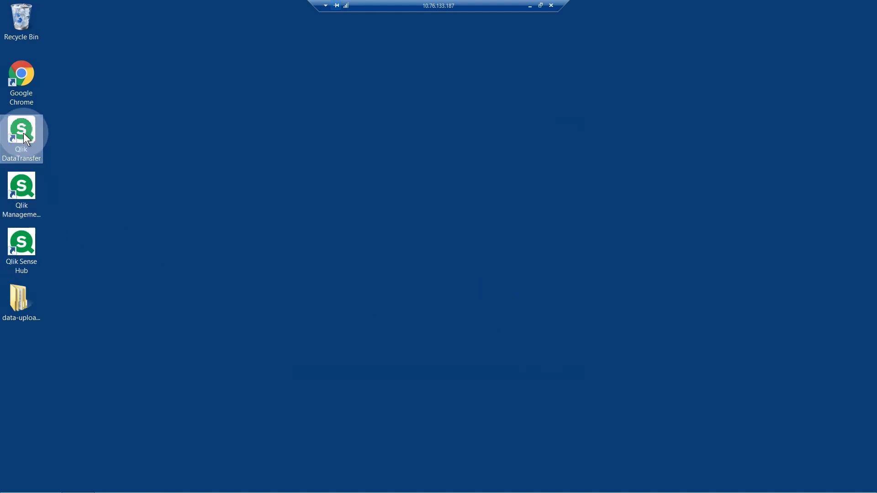
- Bring up the Start screen's search pane
mouse_move(24, 445)
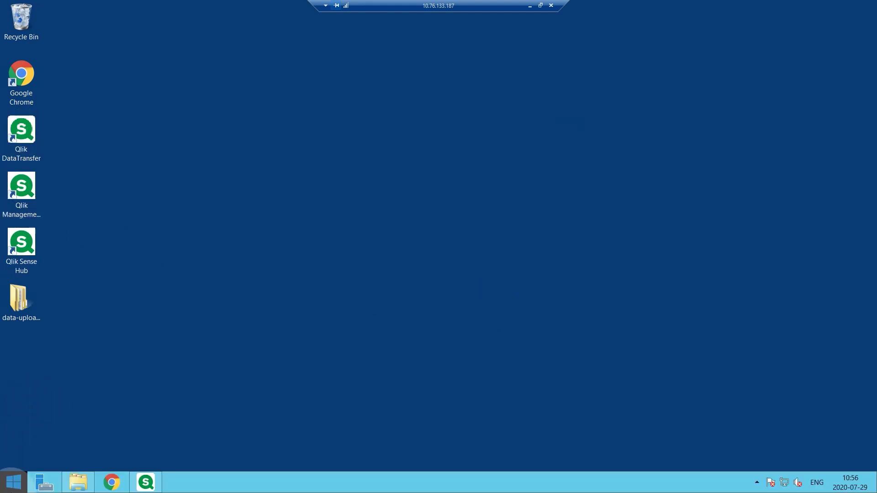
click(14, 483)
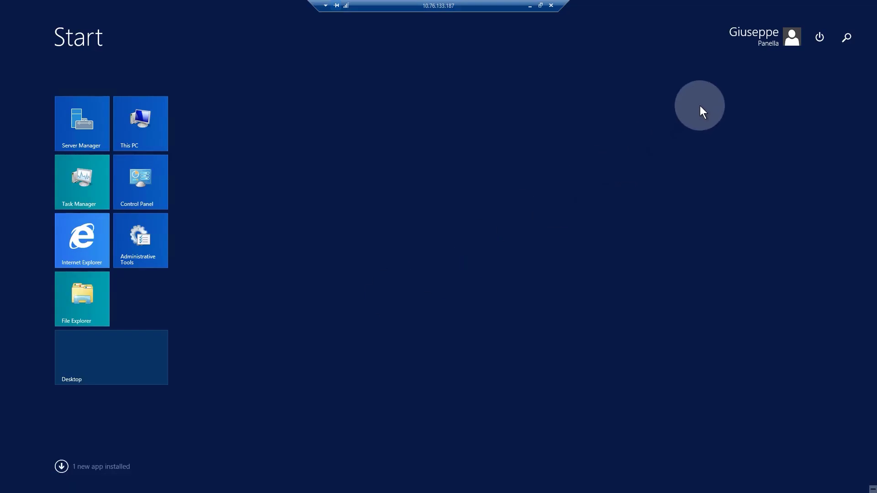
click(848, 37)
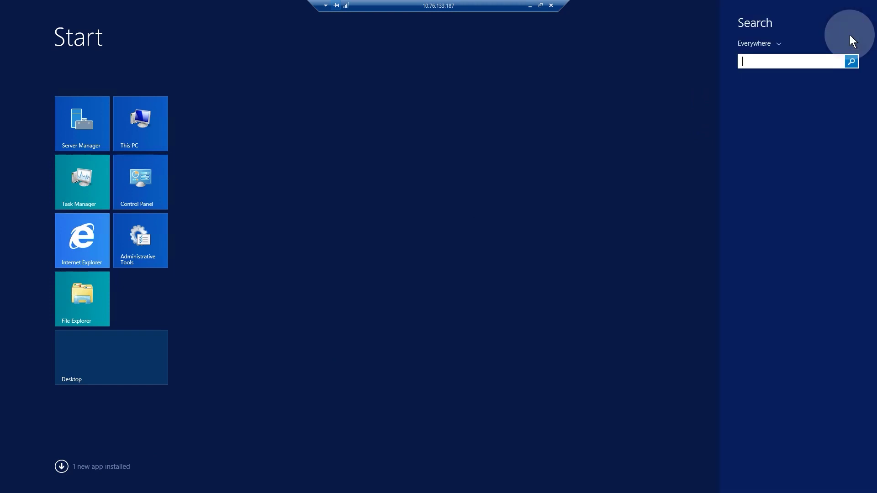
- Search 'serv' to launch the Services console and jump to the Qlik services
text(server Manager)
click(785, 112)
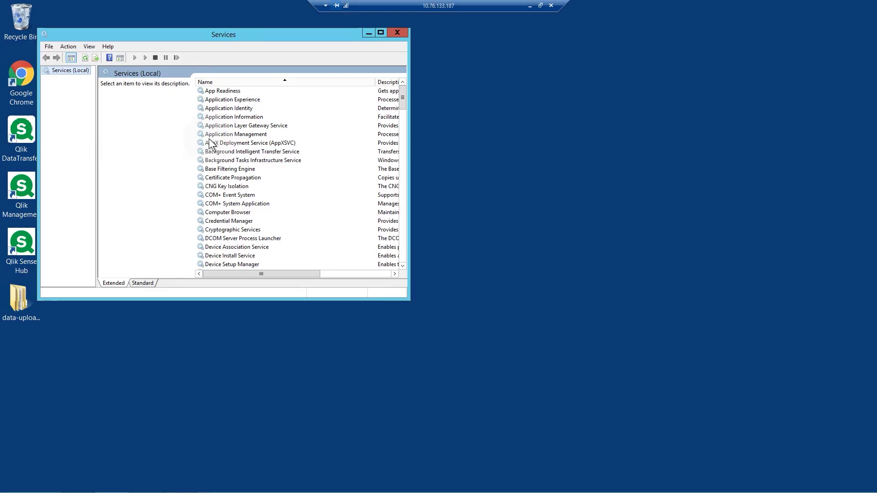
click(210, 143)
key(q)
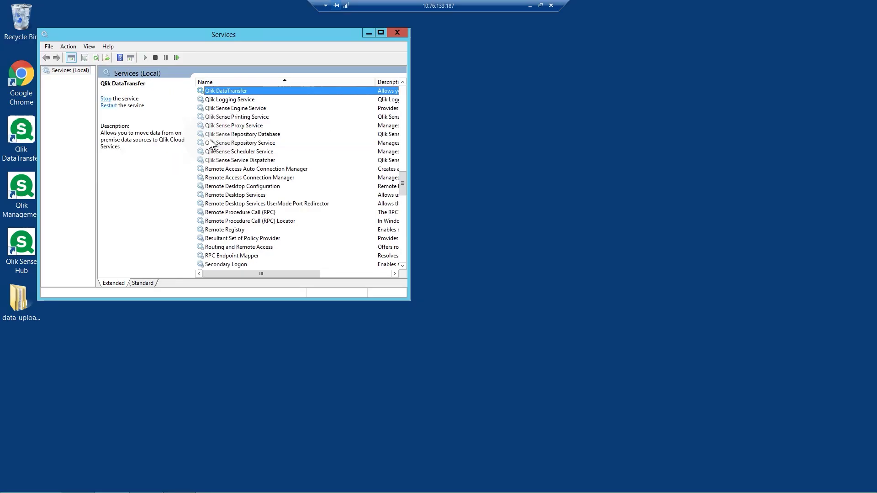
- Stop the Qlik Sense Service Dispatcher and the Qlik Logging Service
right_click(251, 160)
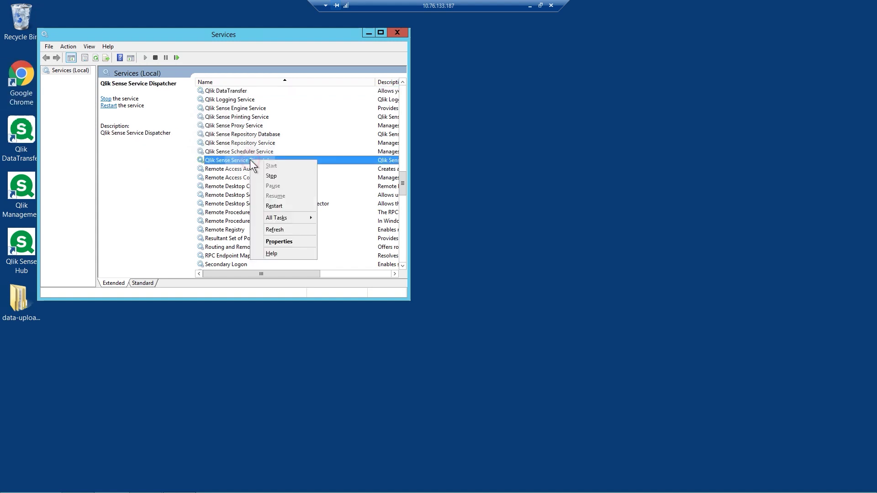
click(271, 176)
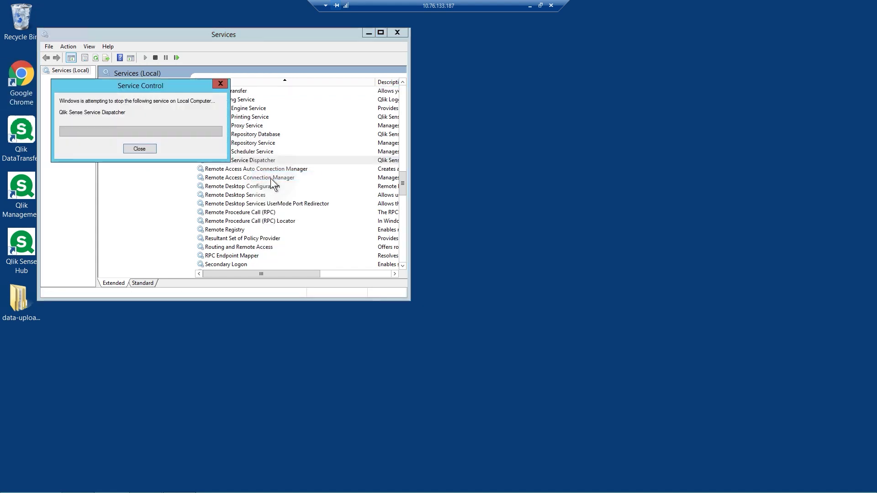
right_click(238, 101)
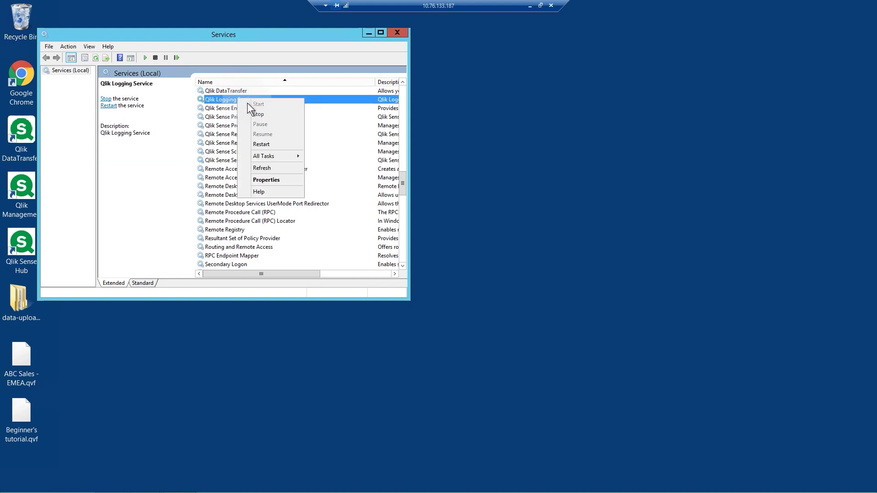
click(259, 114)
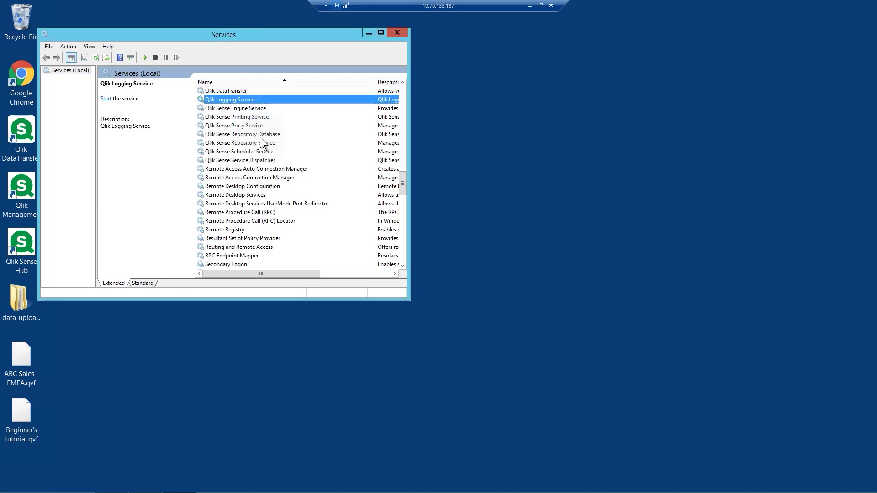
- Stop the Qlik Sense Repository Service together with its dependent Qlik services
click(237, 143)
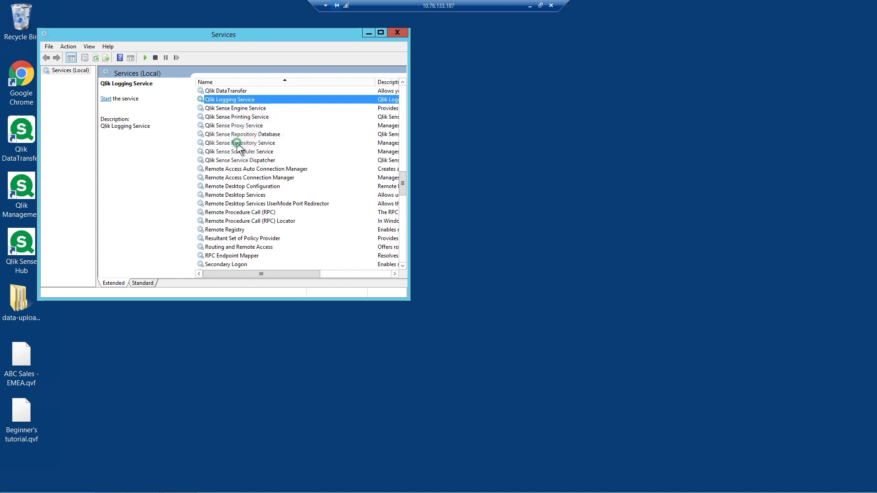
right_click(237, 143)
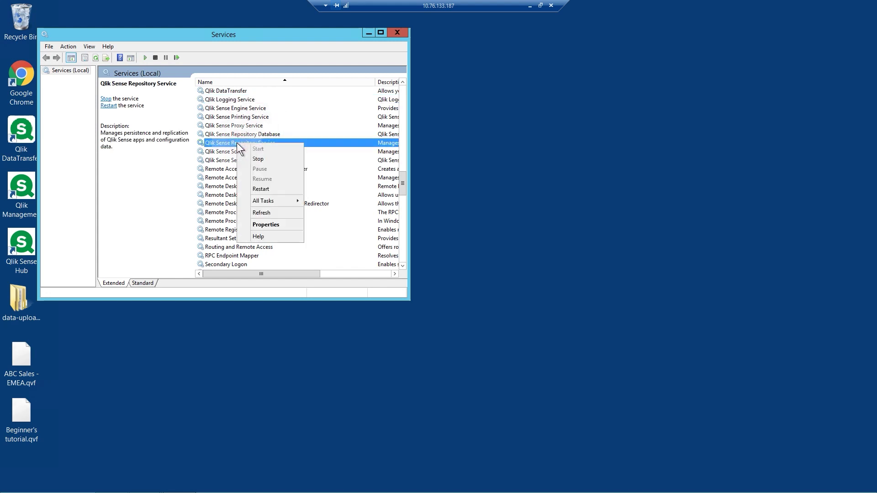
click(258, 159)
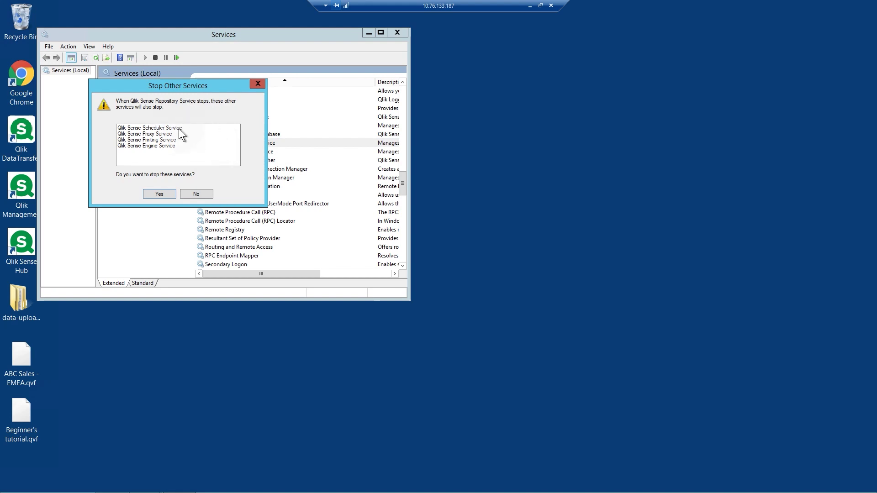
click(163, 194)
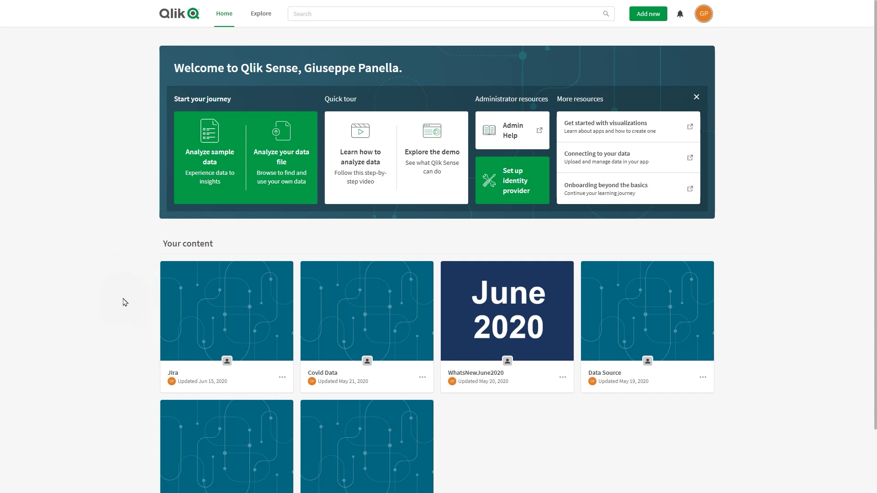
- Reach the API keys page through the profile avatar's Settings
click(700, 18)
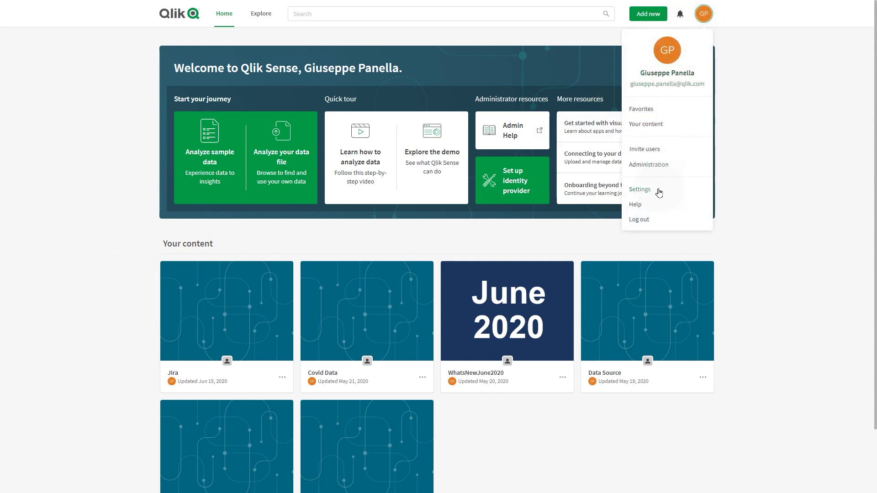
click(659, 192)
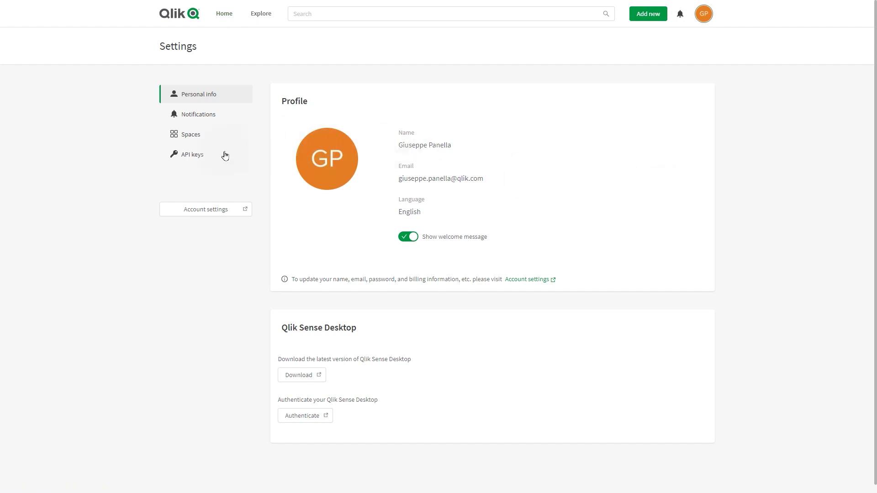
click(180, 156)
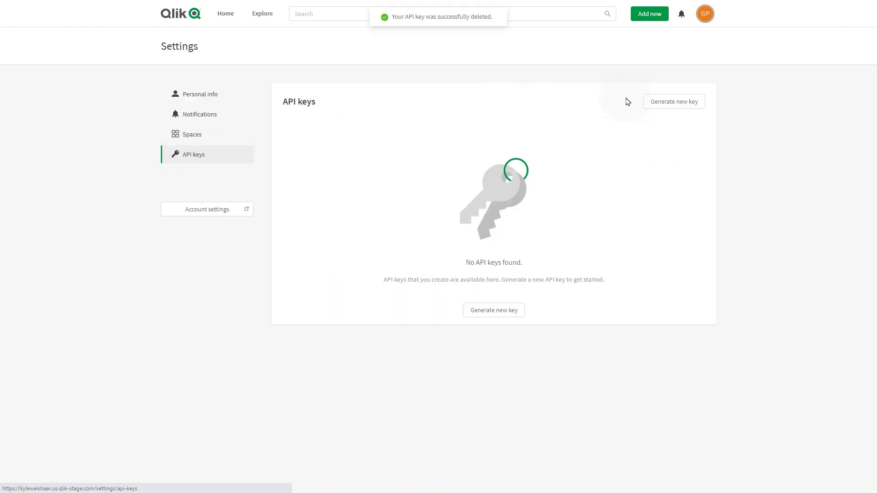
- Generate a 3-month API key with description 'Qlik Data Transfer' and copy the key
click(658, 106)
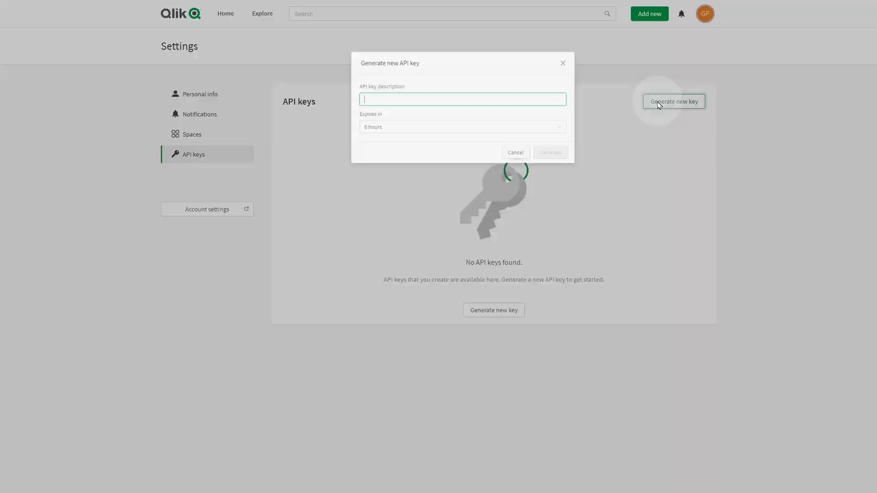
text(Qlik Data Transfer)
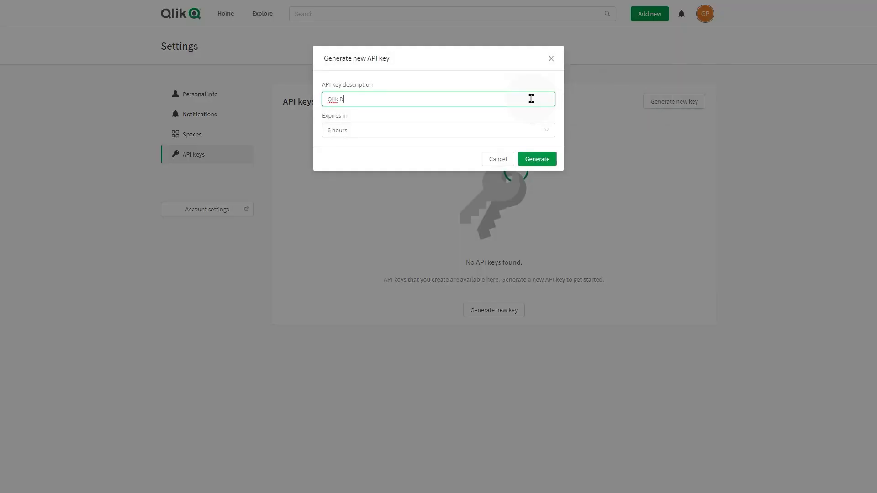
click(496, 131)
click(497, 131)
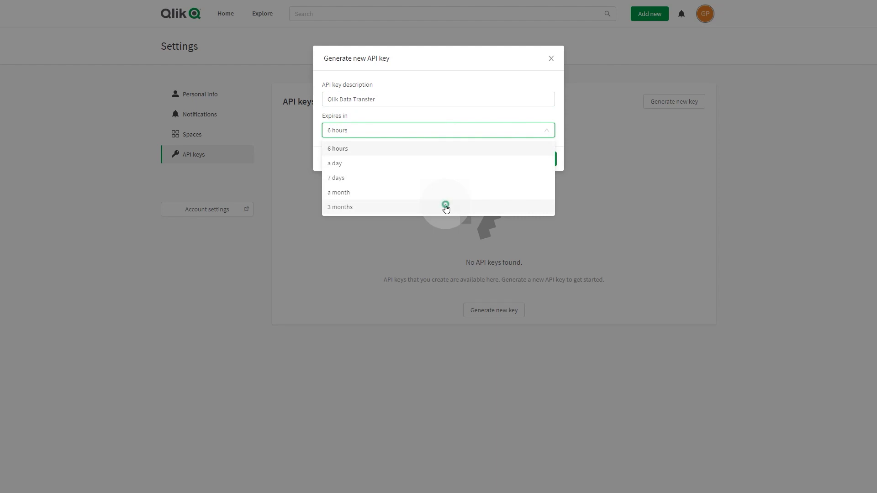
click(446, 208)
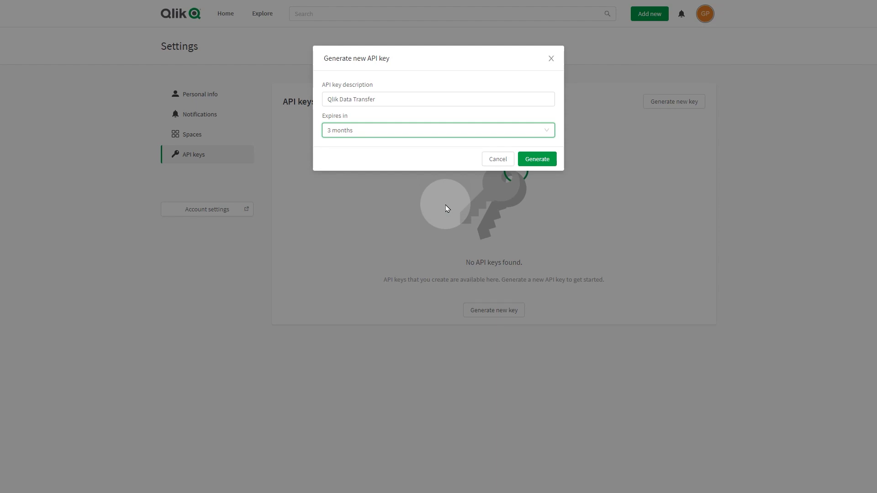
click(539, 161)
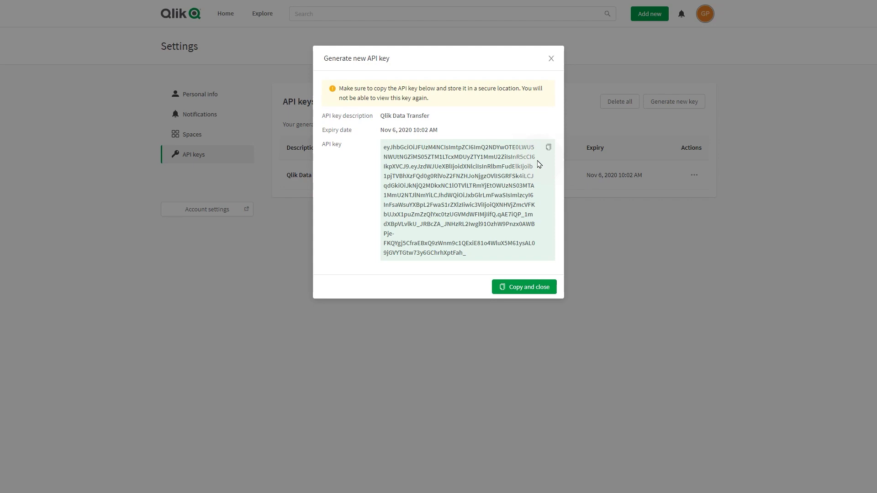
click(522, 285)
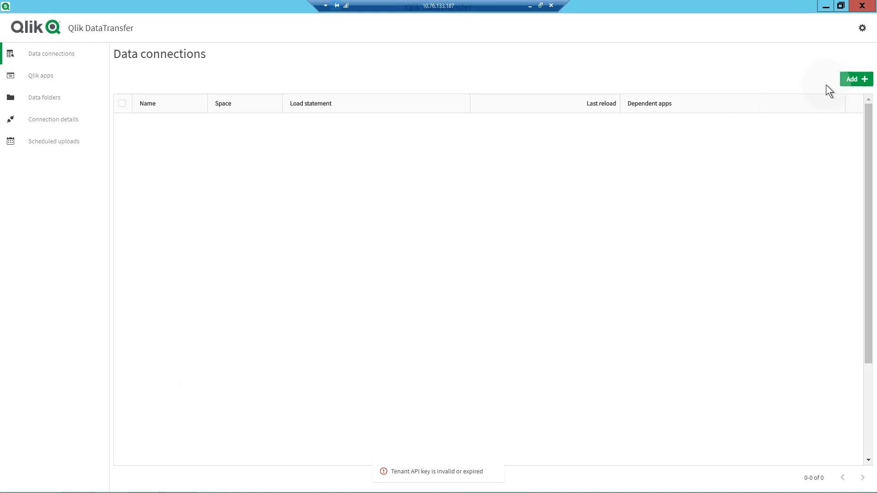
- Bring up the Configure SaaS editions of Qlik Sense tenant dialog and focus the Name field
click(863, 28)
click(354, 224)
- Name the connection 'Qlik SaaS', paste the tenant URL and API key, then confirm
text(Q)
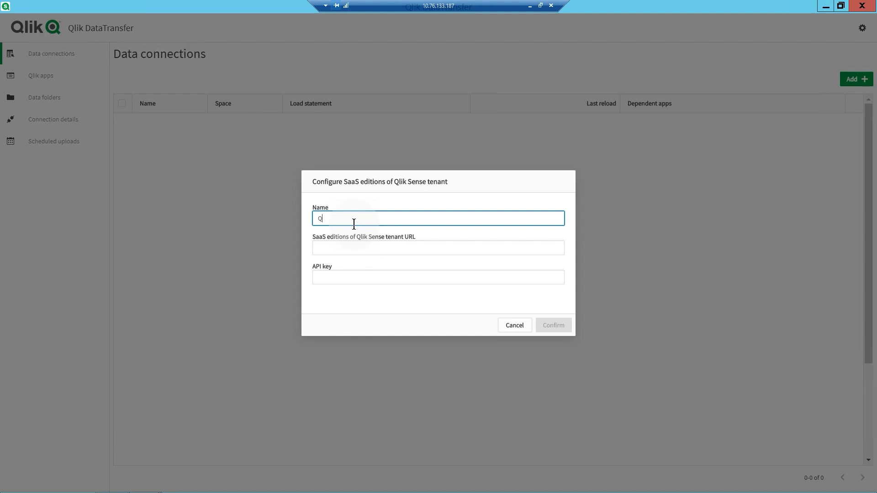
text(lik SaaS)
click(335, 248)
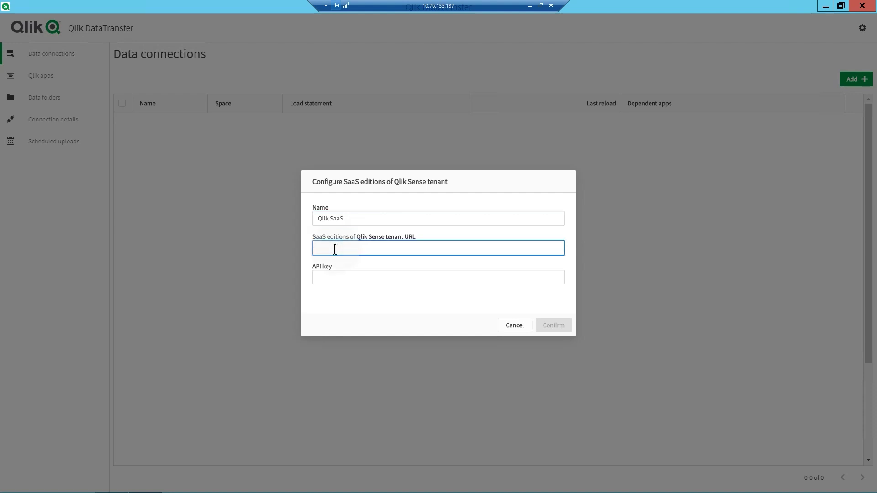
key(ctrl+v)
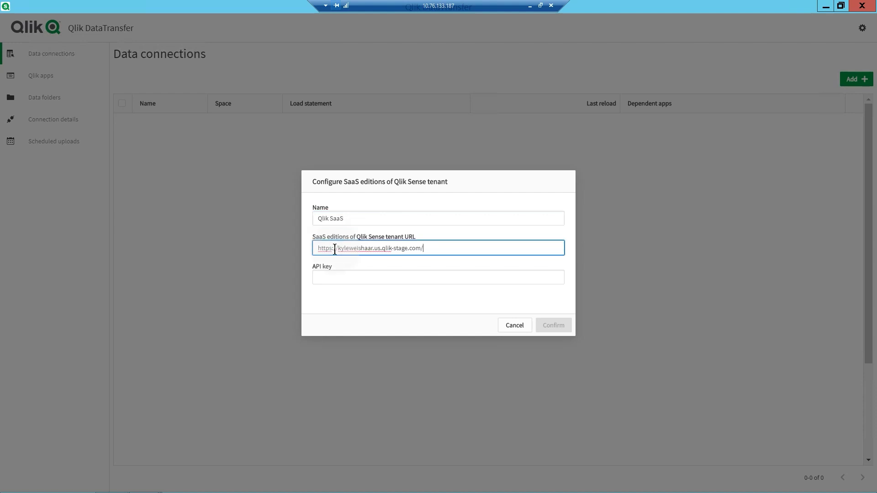
click(336, 274)
key(ctrl+v)
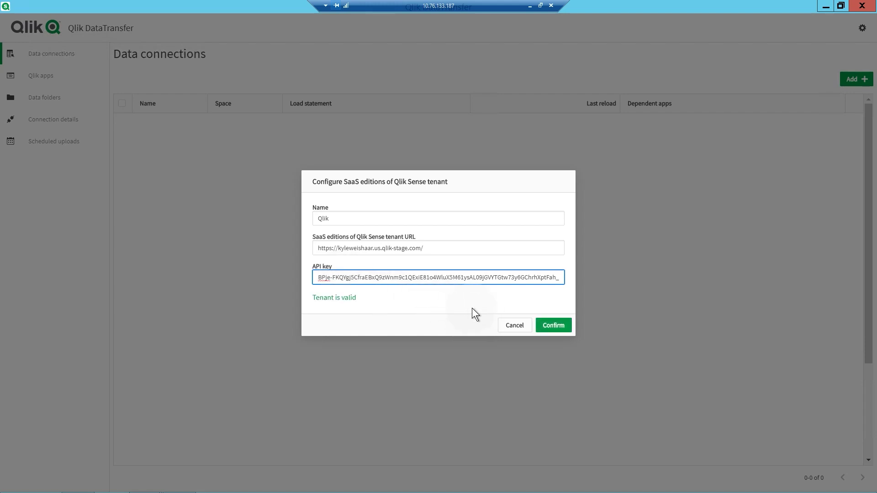
click(554, 325)
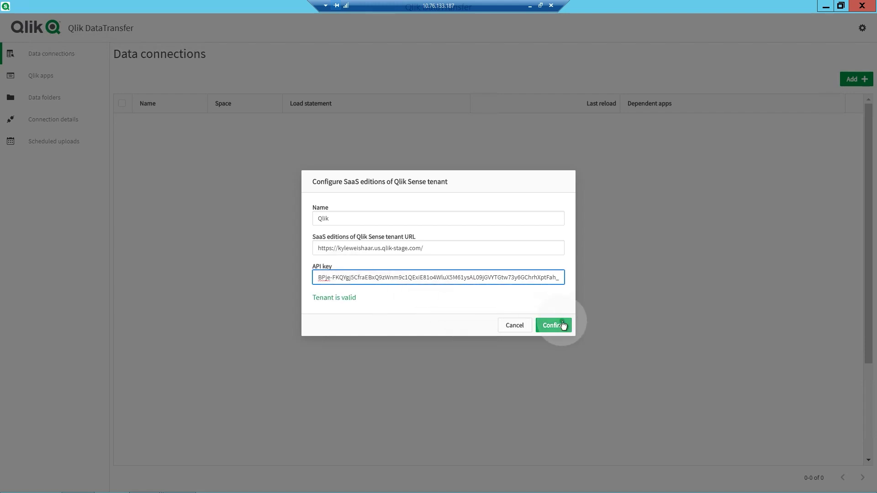